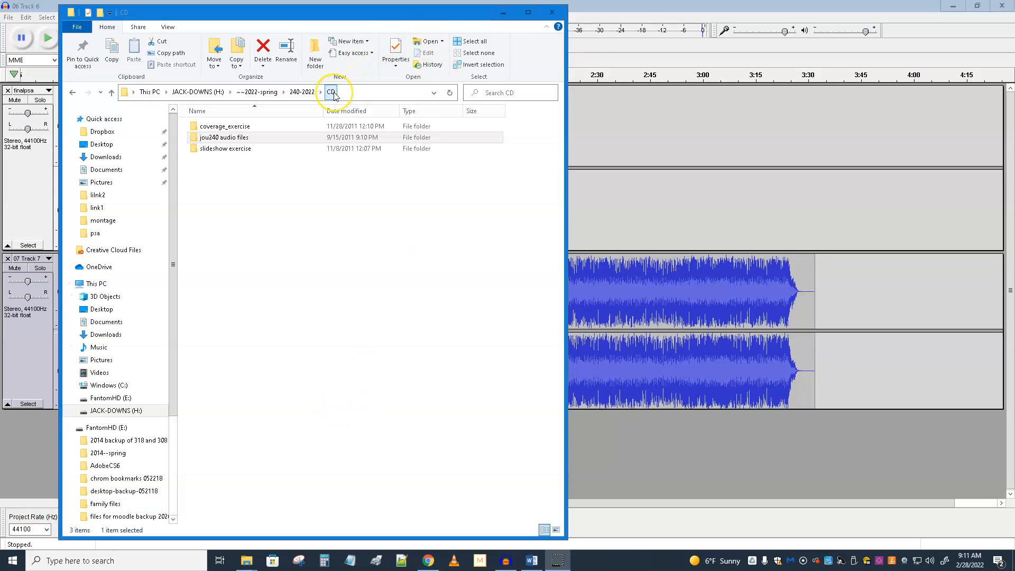
Open the song files folder within jou240 audio files, and select finalpsa.wav in the already open originals folder
{"action": "double_click", "coordinate": [254, 132]}
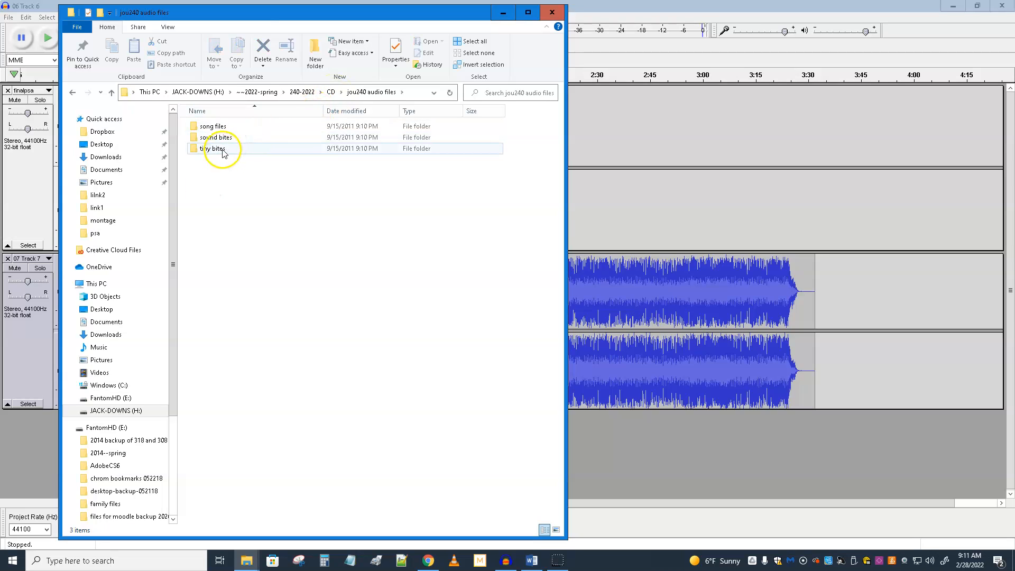
{"action": "double_click", "coordinate": [222, 126]}
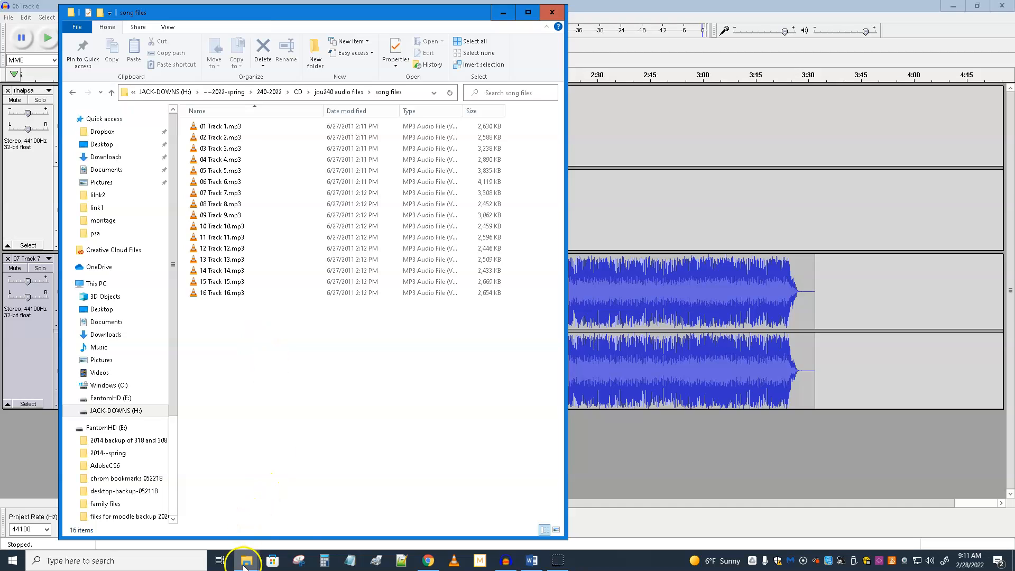
{"action": "mouse_move", "coordinate": [247, 564]}
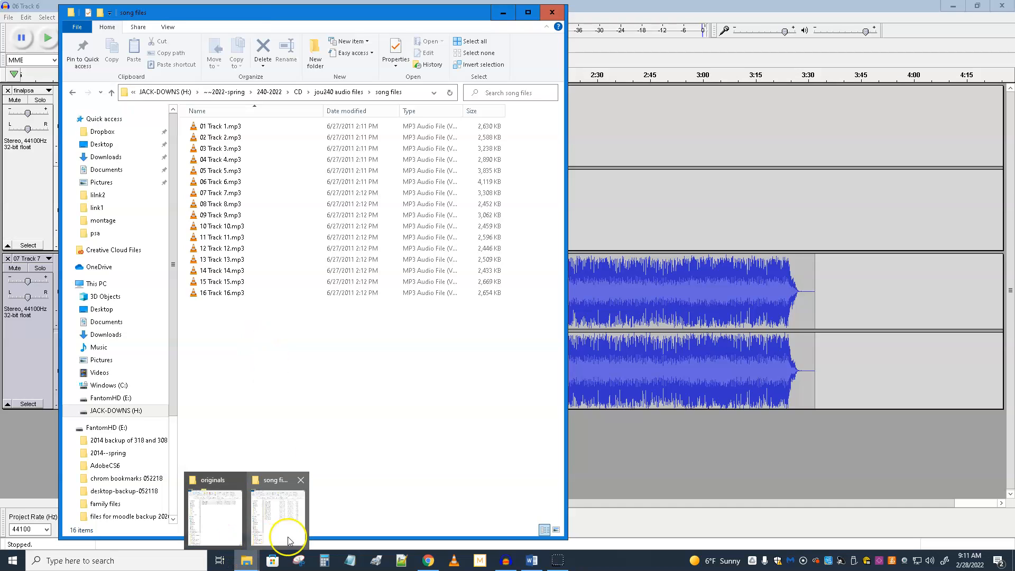
{"action": "left_click", "coordinate": [220, 526]}
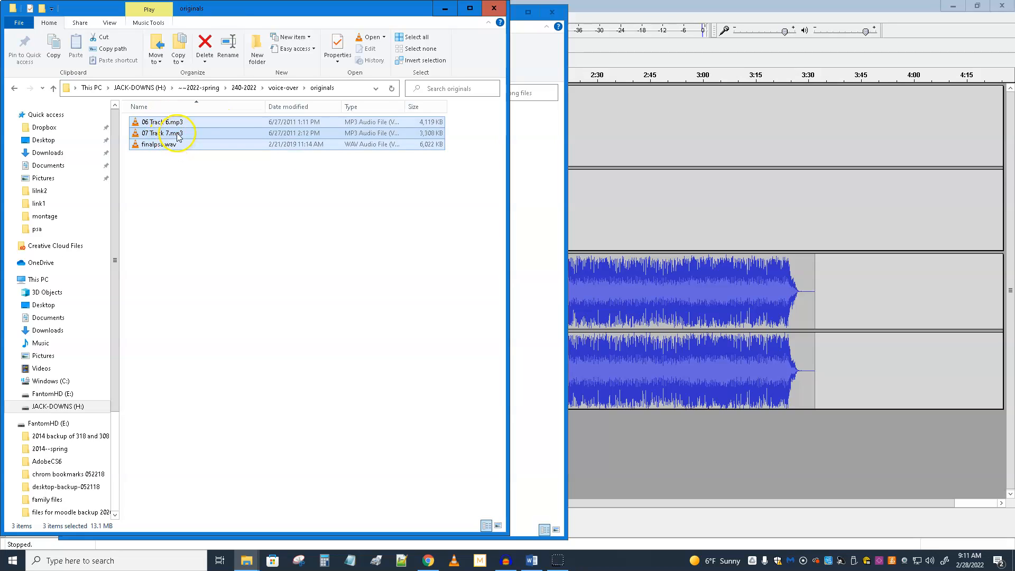
{"action": "left_click", "coordinate": [162, 147]}
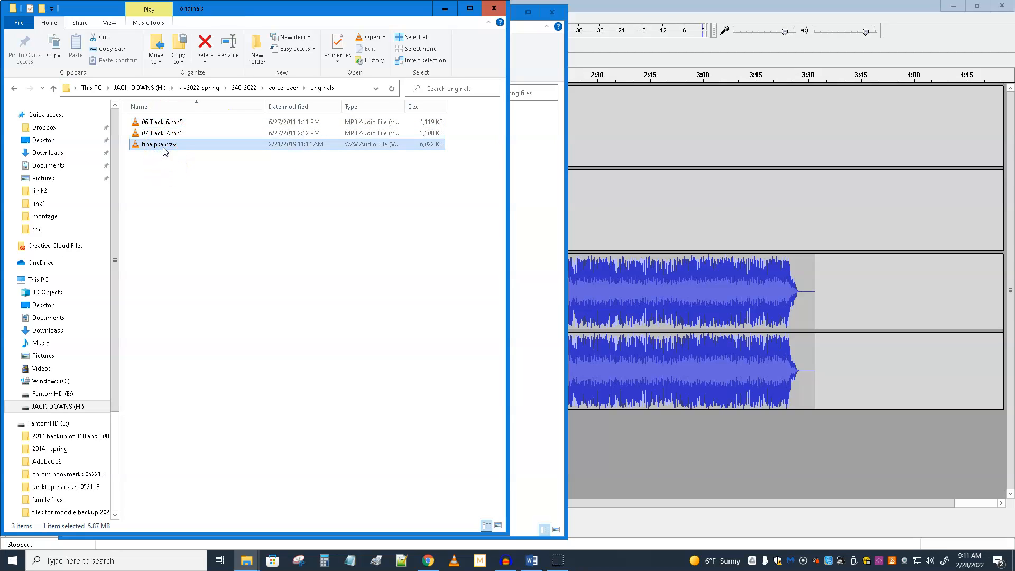
Switch to Audacity and play both tracks together from the beginning, then stop playback
{"action": "left_click", "coordinate": [698, 446]}
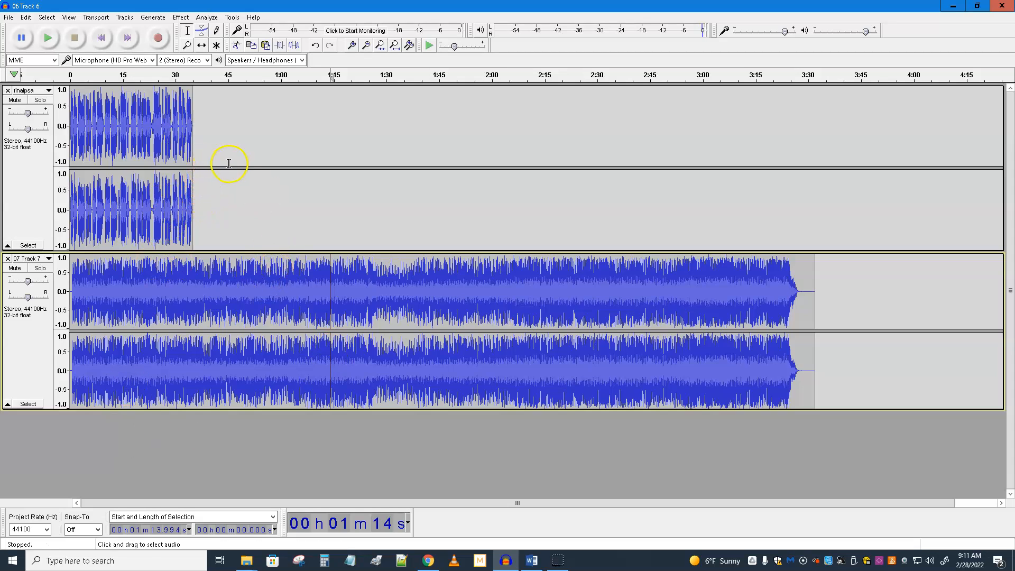
{"action": "left_click", "coordinate": [101, 38]}
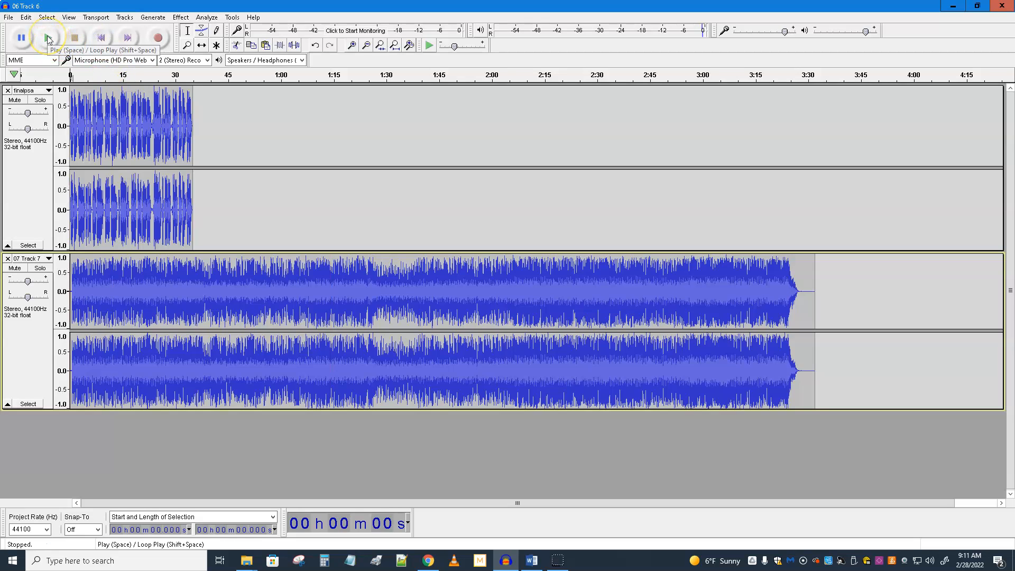
{"action": "left_click", "coordinate": [48, 38]}
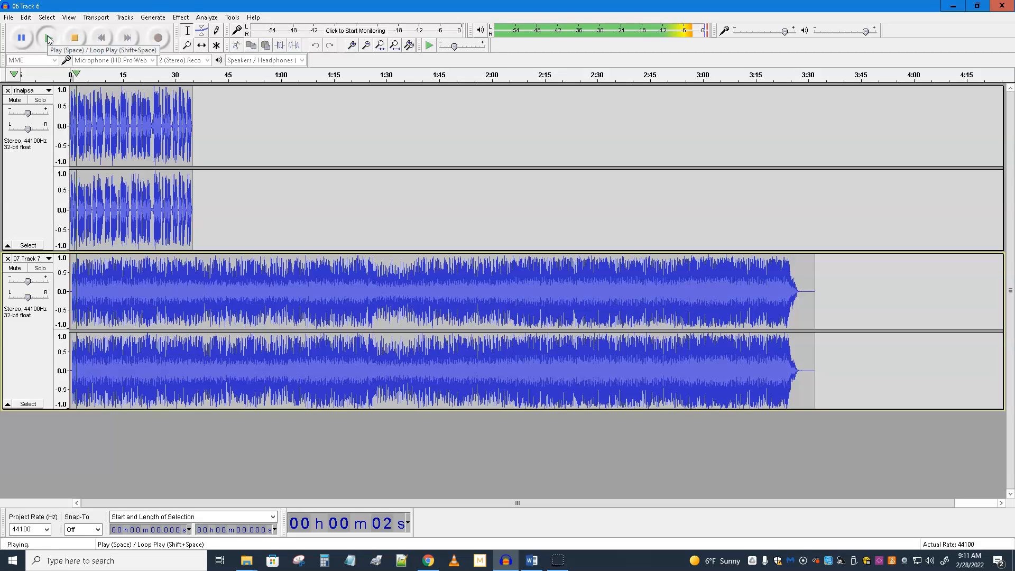
{"action": "left_click", "coordinate": [75, 38]}
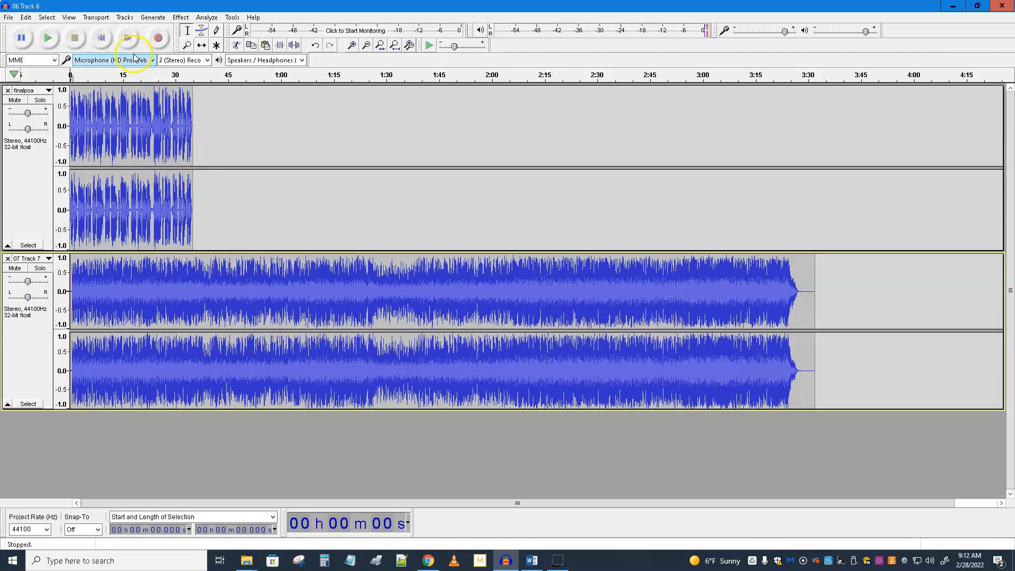
Time-shift the finalpsa voice clip so it starts at about 38 s
{"action": "left_click", "coordinate": [201, 46]}
{"action": "left_click_drag", "start_coordinate": [150, 141], "coordinate": [273, 140]}
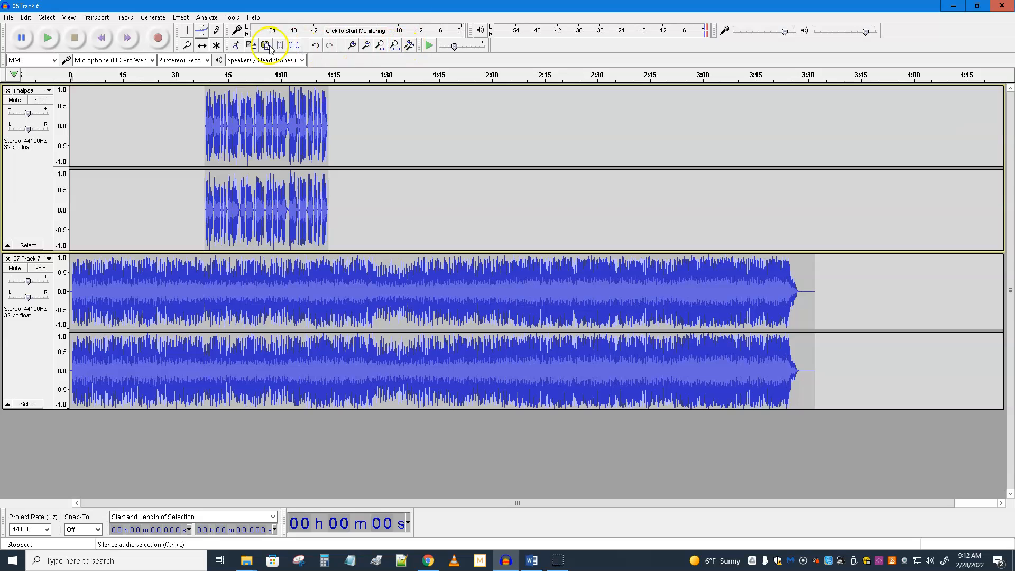
Remove about half a second of silence from the very beginning of the 07 Track 7 music
{"action": "left_click", "coordinate": [187, 30]}
{"action": "left_click_drag", "start_coordinate": [163, 281], "coordinate": [63, 287]}
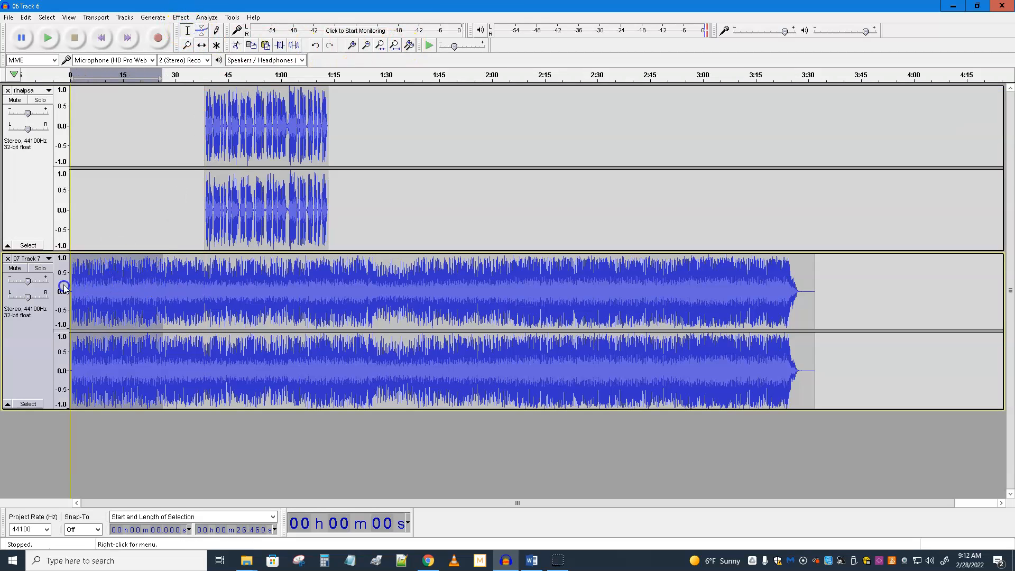
{"action": "left_click", "coordinate": [381, 46]}
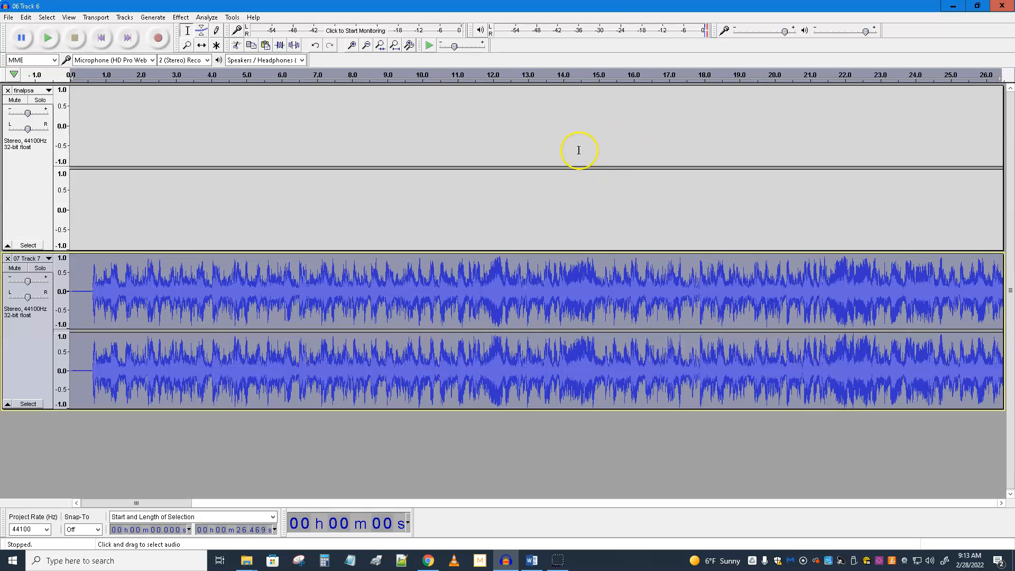
{"action": "left_click", "coordinate": [365, 46]}
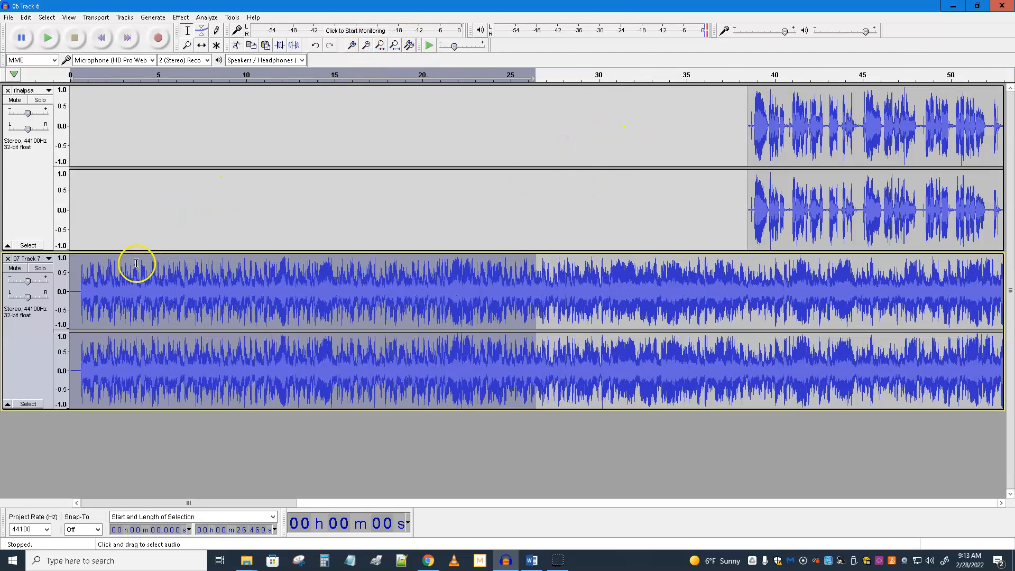
{"action": "left_click", "coordinate": [142, 287]}
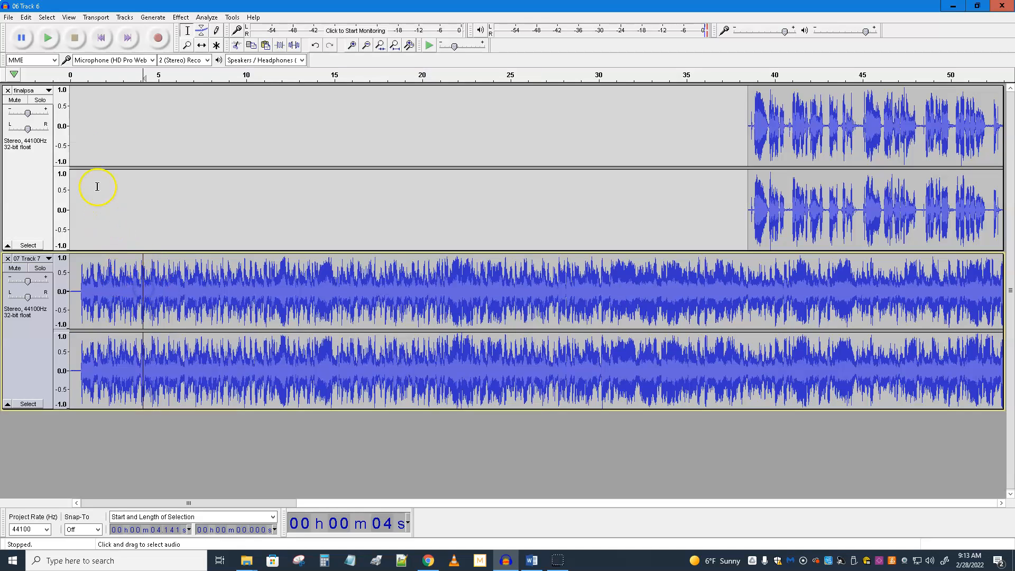
{"action": "left_click", "coordinate": [77, 289]}
{"action": "left_click_drag", "start_coordinate": [78, 290], "coordinate": [69, 291]}
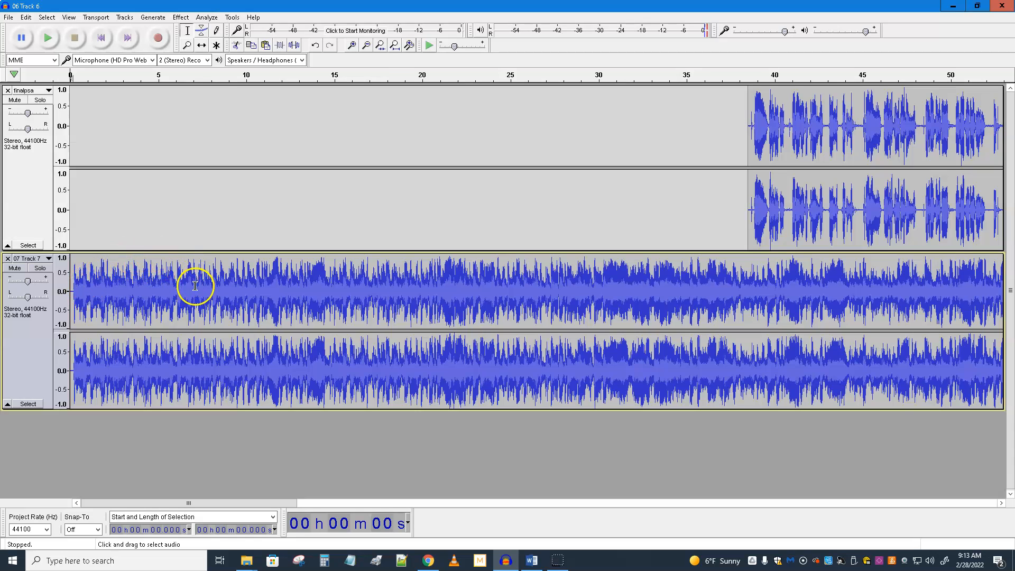
Shape the music's envelope to fade in until about 2 s, hold full volume to about 3.5 s, and duck low by about 5 s
{"action": "left_click", "coordinate": [203, 33]}
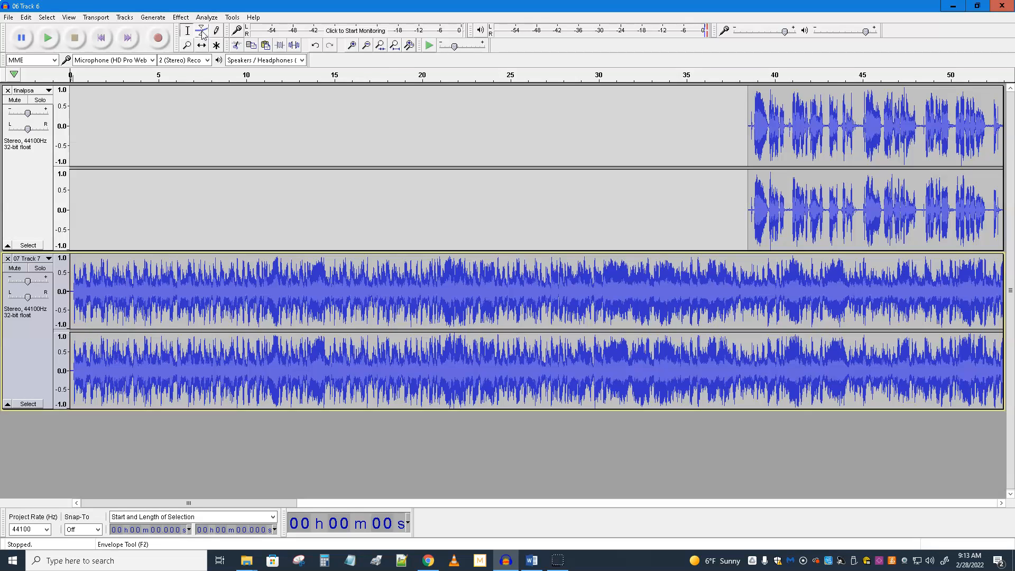
{"action": "left_click", "coordinate": [203, 33]}
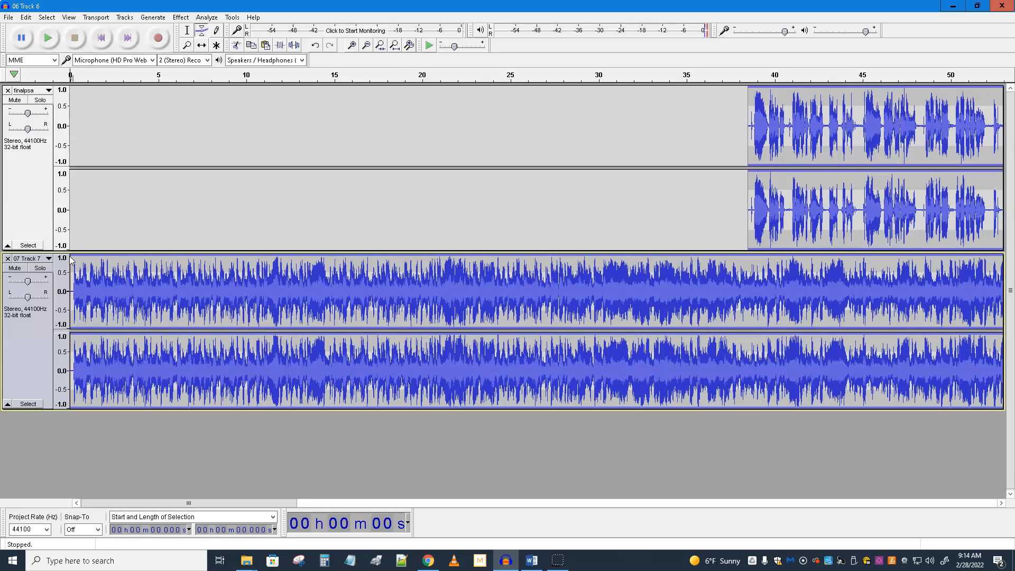
{"action": "left_click_drag", "start_coordinate": [71, 256], "coordinate": [128, 260]}
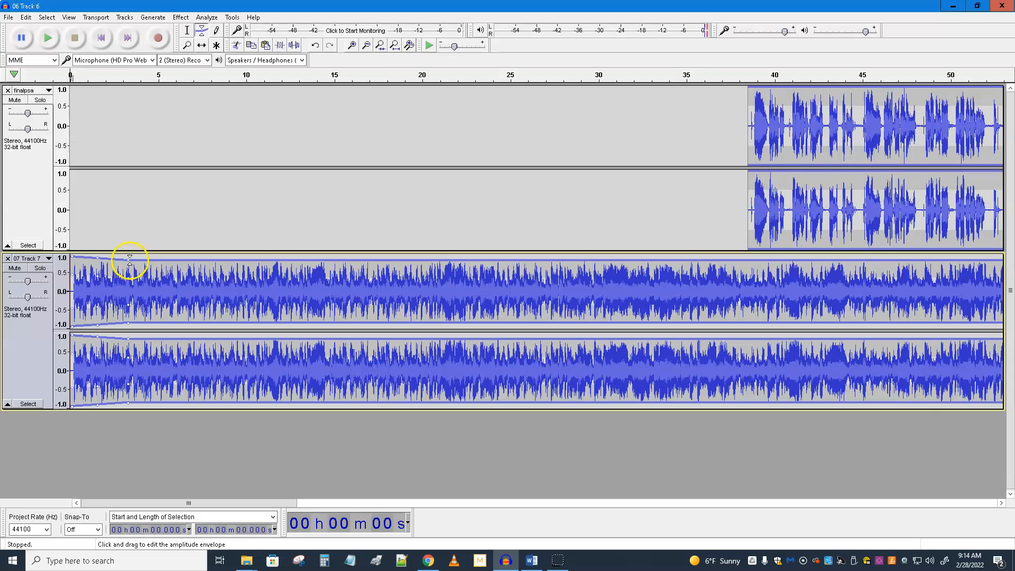
{"action": "left_click_drag", "start_coordinate": [127, 259], "coordinate": [99, 253]}
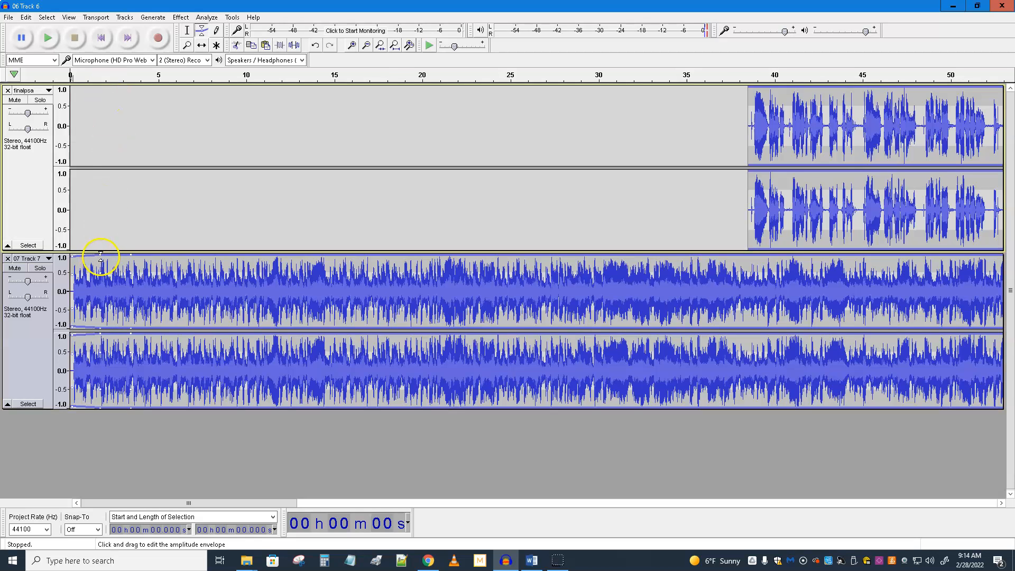
{"action": "left_click_drag", "start_coordinate": [72, 257], "coordinate": [73, 286]}
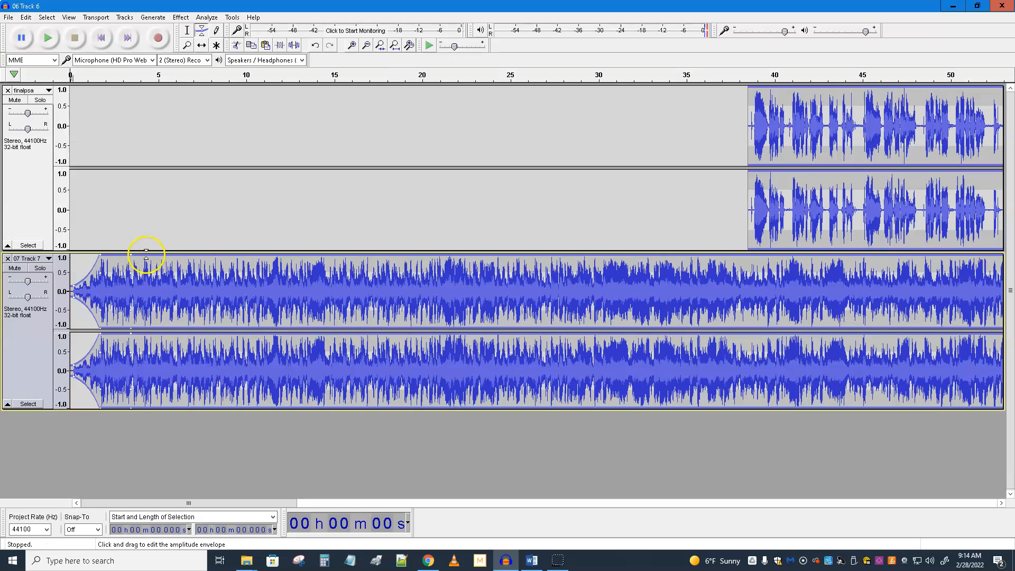
{"action": "left_click_drag", "start_coordinate": [158, 257], "coordinate": [157, 283]}
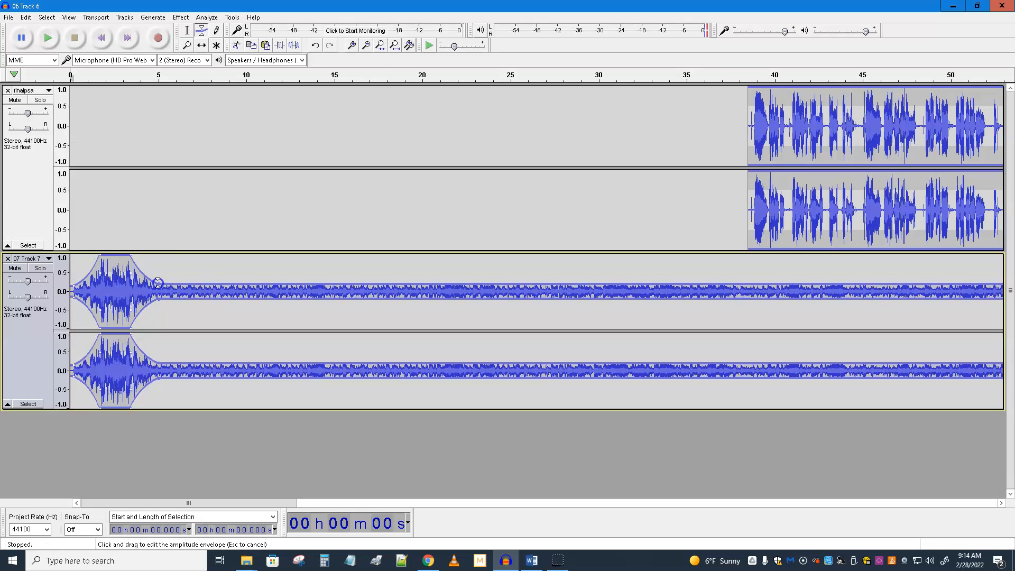
Time-shift the finalpsa voice clip to start at about 4 s, where the music drops to its low level
{"action": "left_click", "coordinate": [186, 30]}
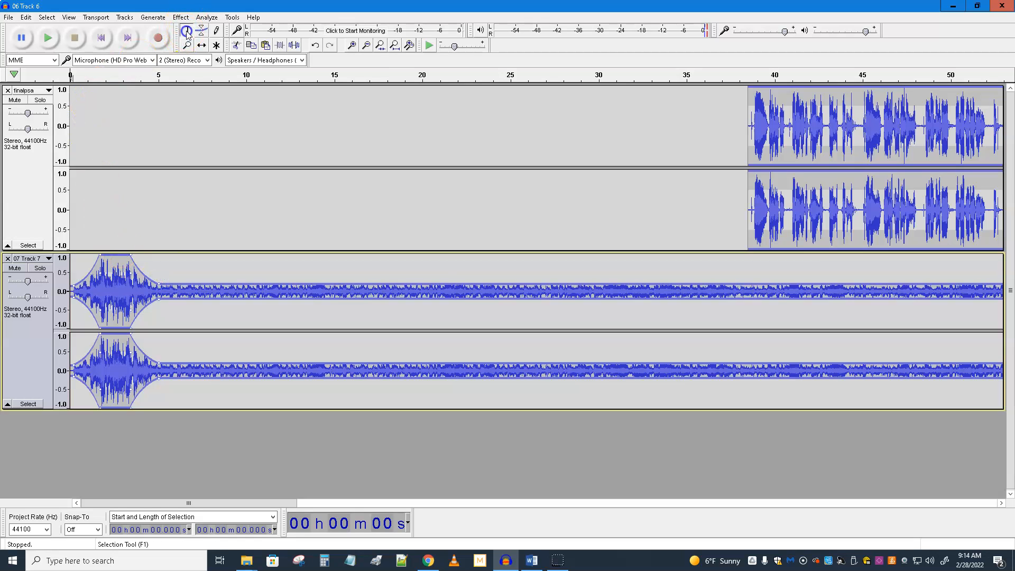
{"action": "left_click", "coordinate": [202, 45]}
{"action": "left_click_drag", "start_coordinate": [734, 145], "coordinate": [198, 169]}
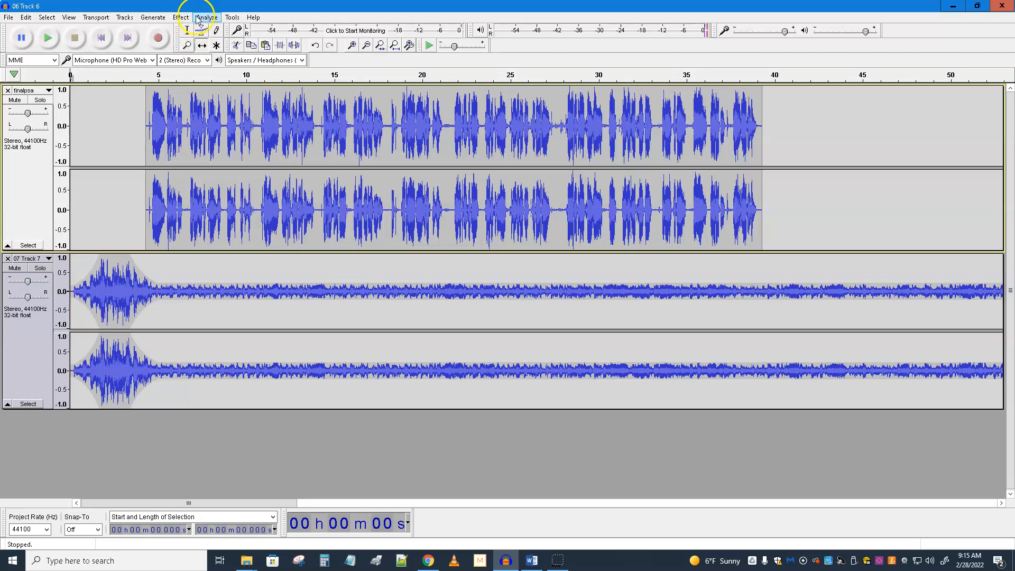
Play the mix from the beginning to hear the music intro fade under the voice, and stop playback
{"action": "left_click", "coordinate": [102, 39]}
{"action": "left_click", "coordinate": [48, 38]}
{"action": "left_click", "coordinate": [48, 39]}
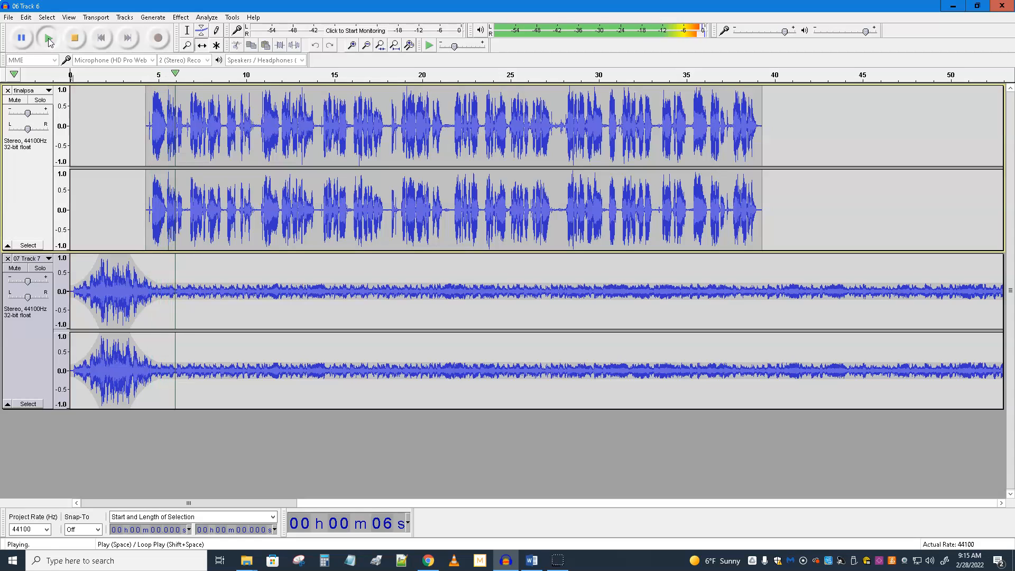
{"action": "left_click", "coordinate": [76, 38]}
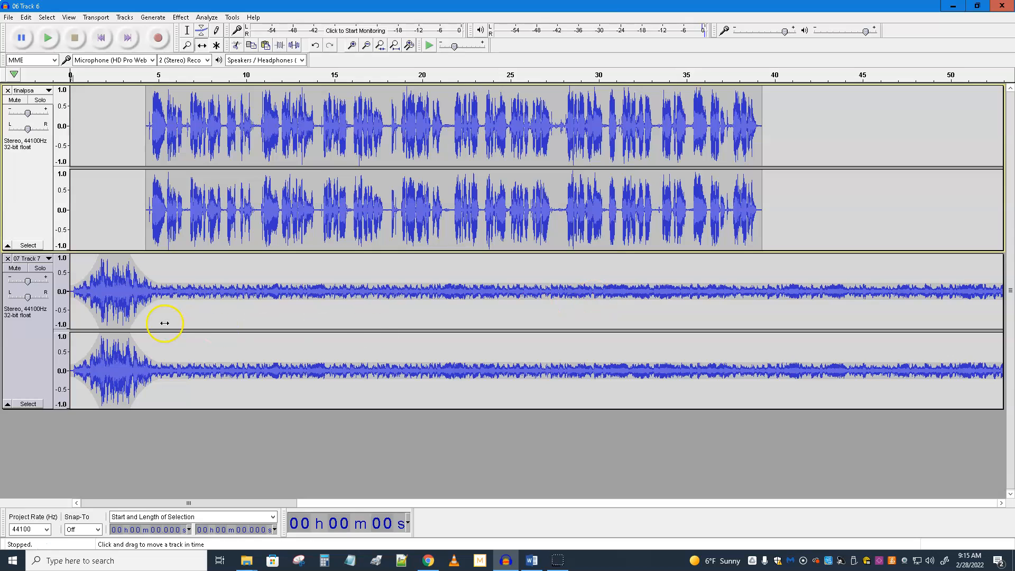
{"action": "left_click", "coordinate": [167, 289]}
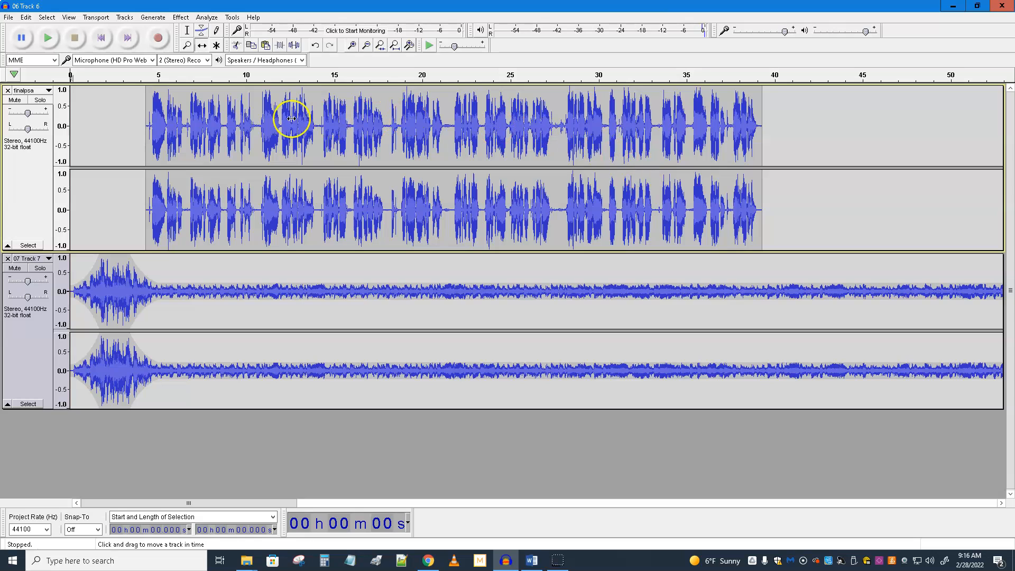
Shape the music's envelope after the voice ends, rising to full volume at about 40 s and fading out from about 42 to 44 s
{"action": "left_click_drag", "start_coordinate": [286, 502], "coordinate": [358, 496]}
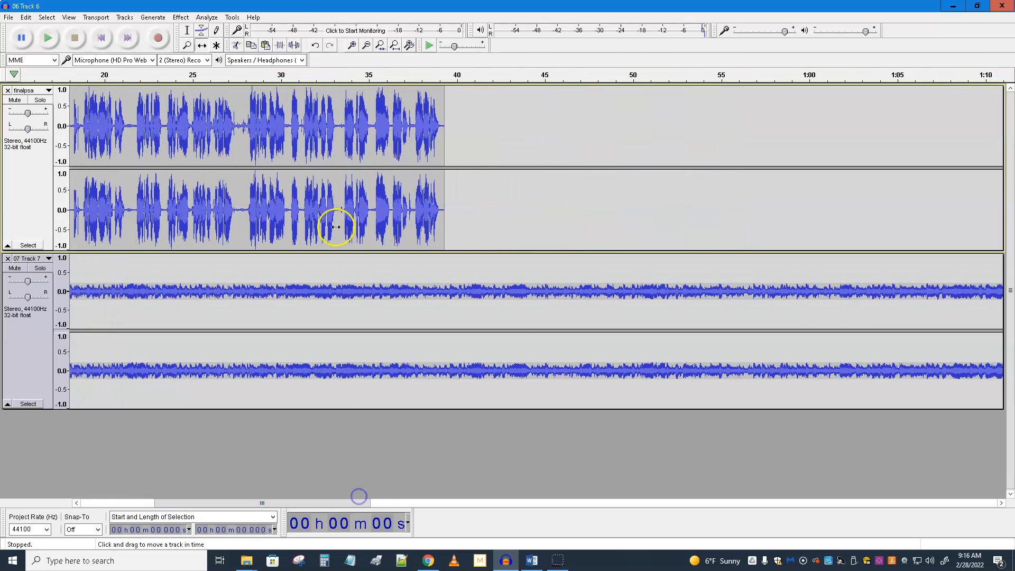
{"action": "left_click", "coordinate": [202, 30]}
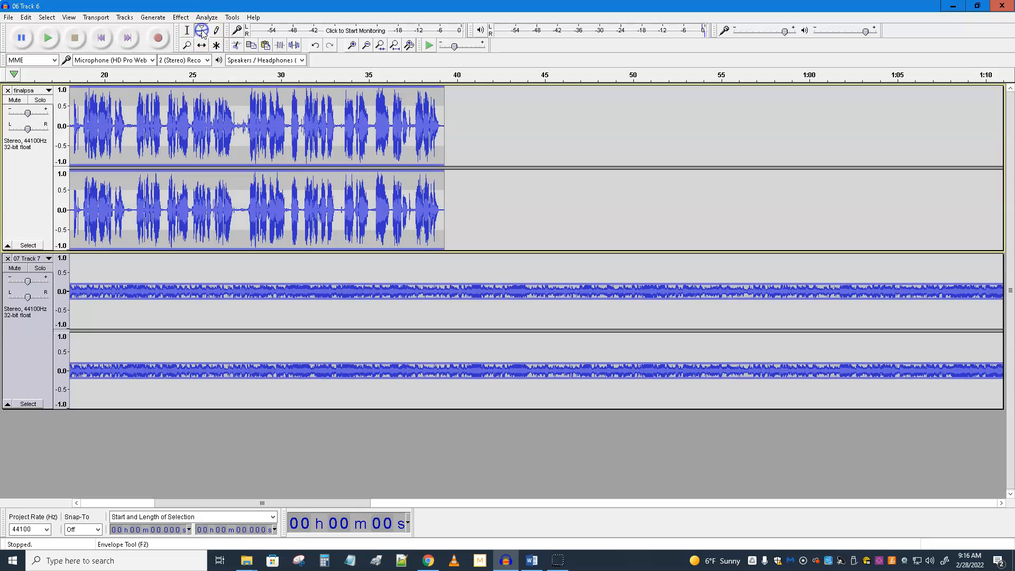
{"action": "left_click", "coordinate": [434, 283]}
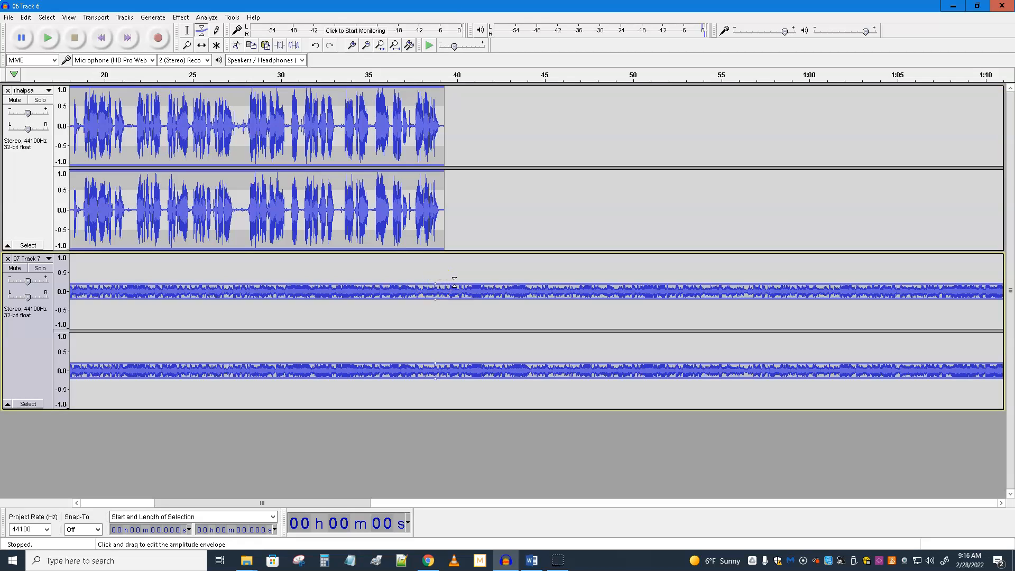
{"action": "left_click", "coordinate": [454, 282]}
{"action": "left_click_drag", "start_coordinate": [454, 281], "coordinate": [459, 253]}
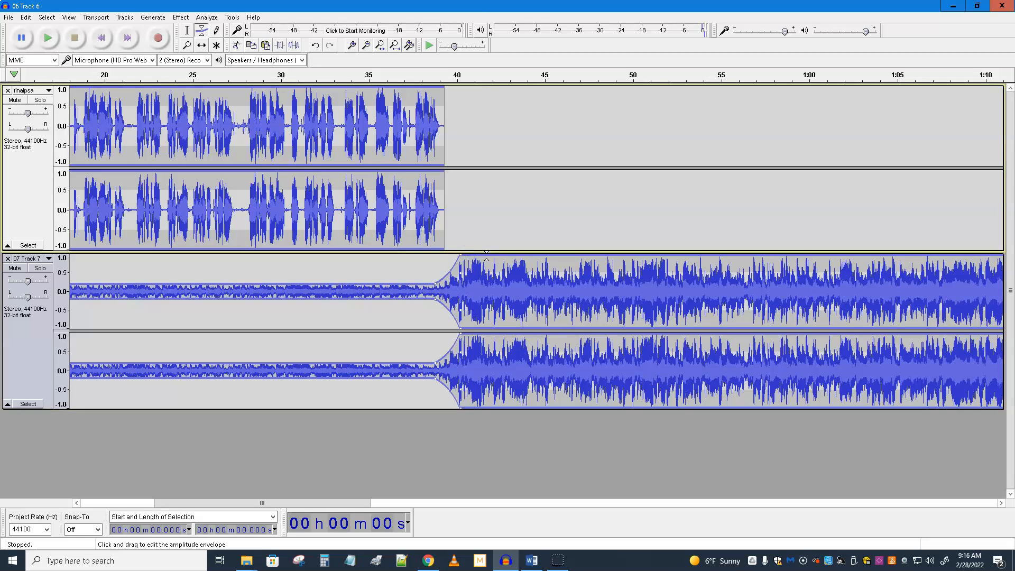
{"action": "left_click", "coordinate": [487, 254]}
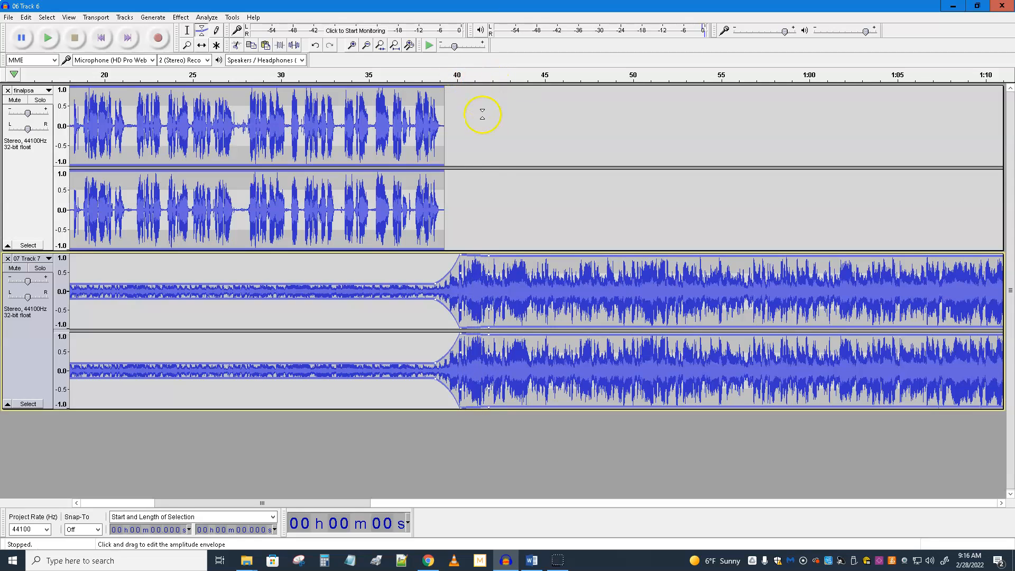
{"action": "left_click_drag", "start_coordinate": [489, 257], "coordinate": [528, 290]}
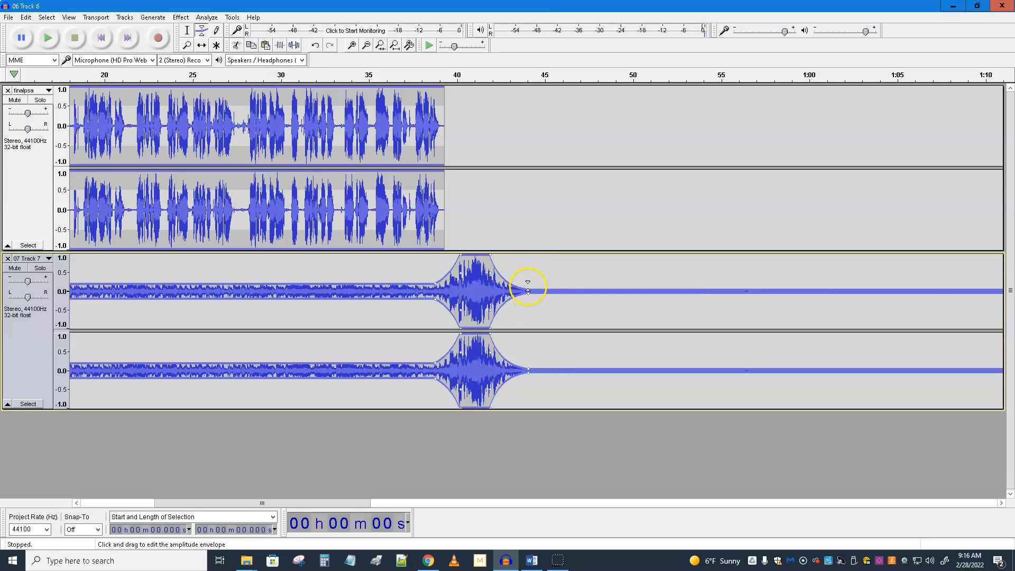
Place the cursor in the music track at about 44 s, where the fade-out ends, and try to cut the audio there
{"action": "left_click", "coordinate": [188, 30]}
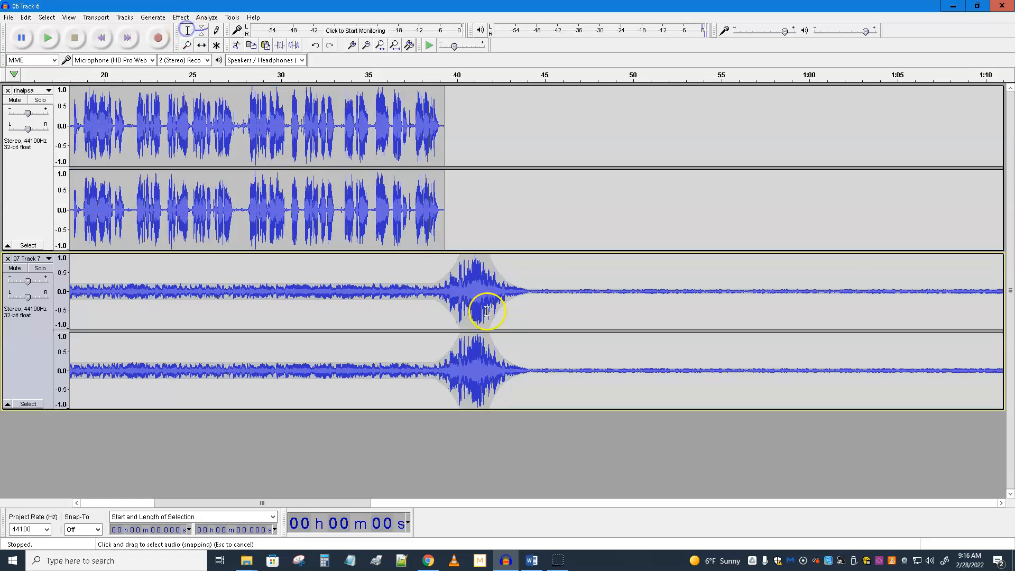
{"action": "left_click", "coordinate": [528, 290]}
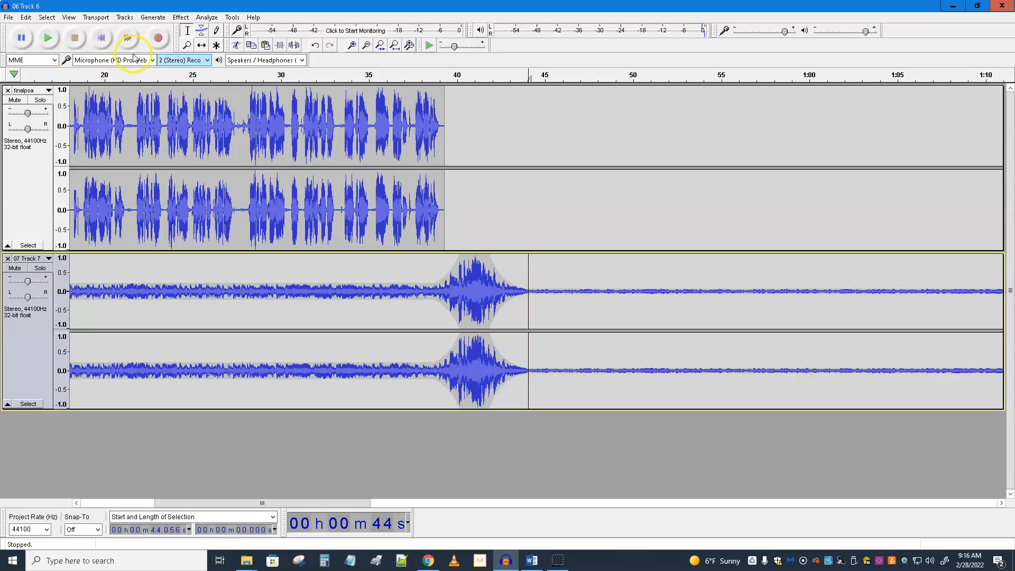
{"action": "left_click", "coordinate": [237, 46]}
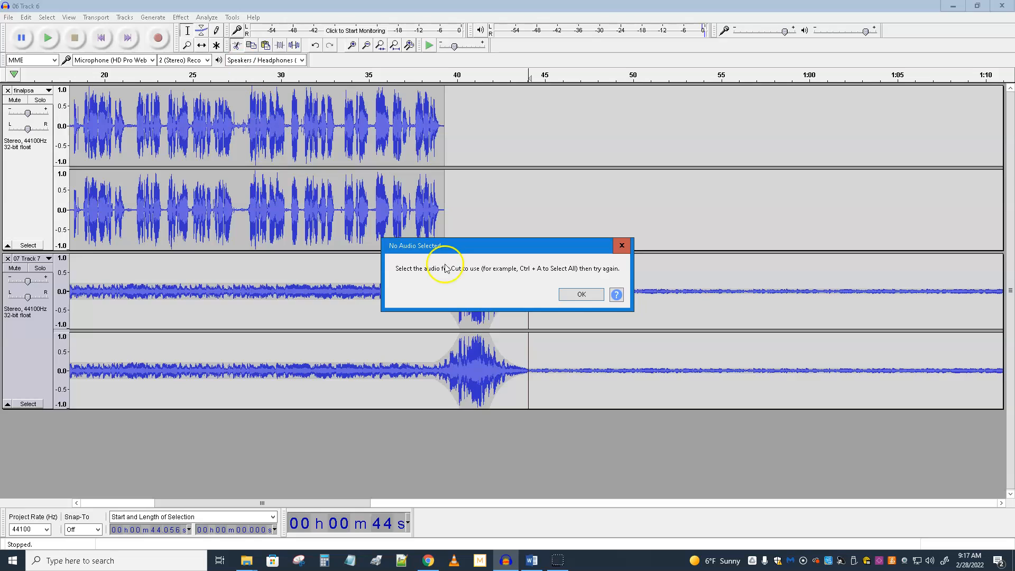
{"action": "left_click", "coordinate": [591, 299]}
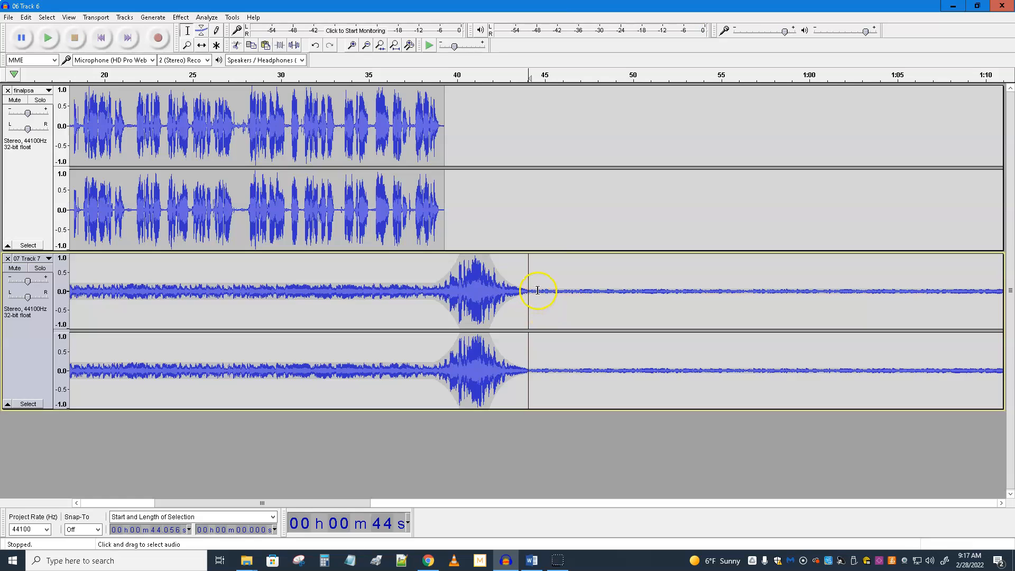
Try to time-shift the music beyond the 44 s cursor about 3.5 s later, and undo the shift
{"action": "left_click", "coordinate": [201, 45]}
{"action": "left_click_drag", "start_coordinate": [568, 287], "coordinate": [629, 287]}
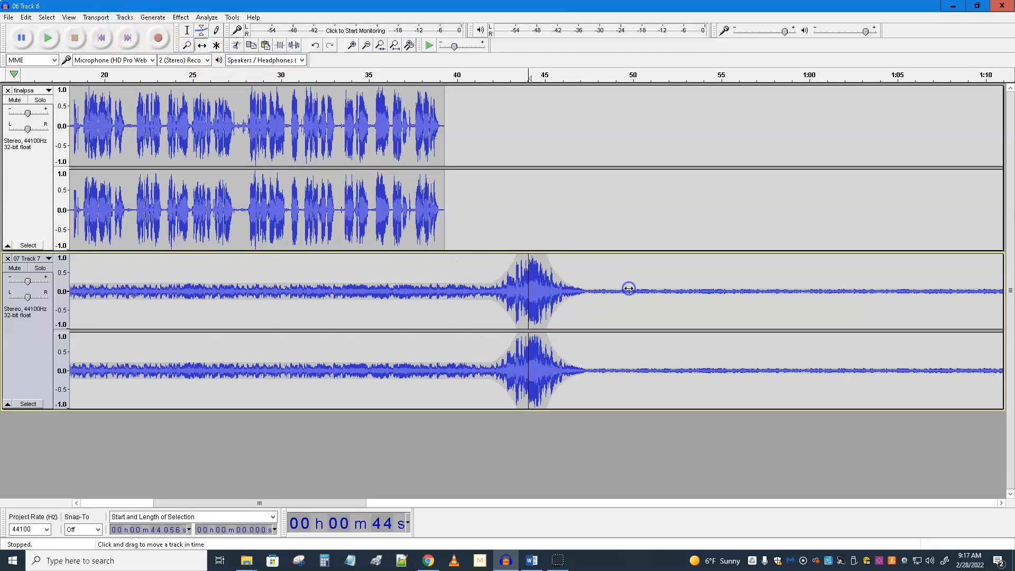
{"action": "key", "text": "ctrl+z"}
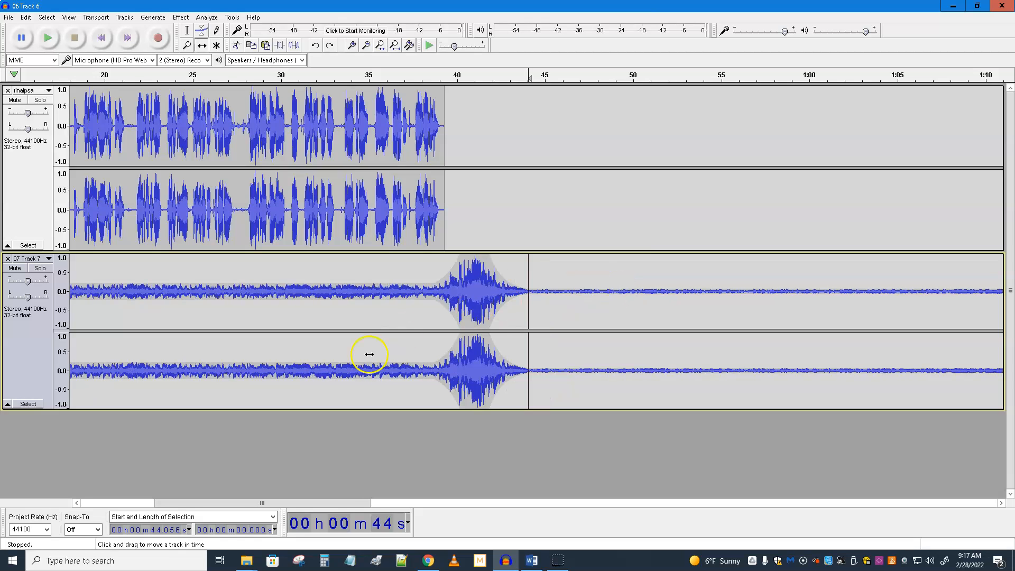
{"action": "left_click", "coordinate": [22, 548]}
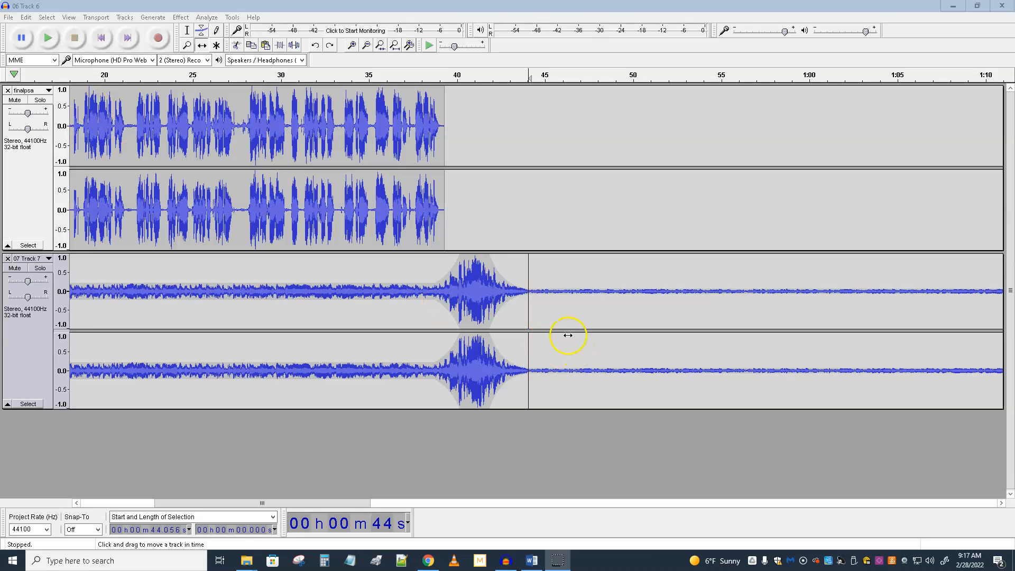
Split the music clip at the cursor at about 44 s, where the fade-out ends
{"action": "left_click", "coordinate": [187, 30]}
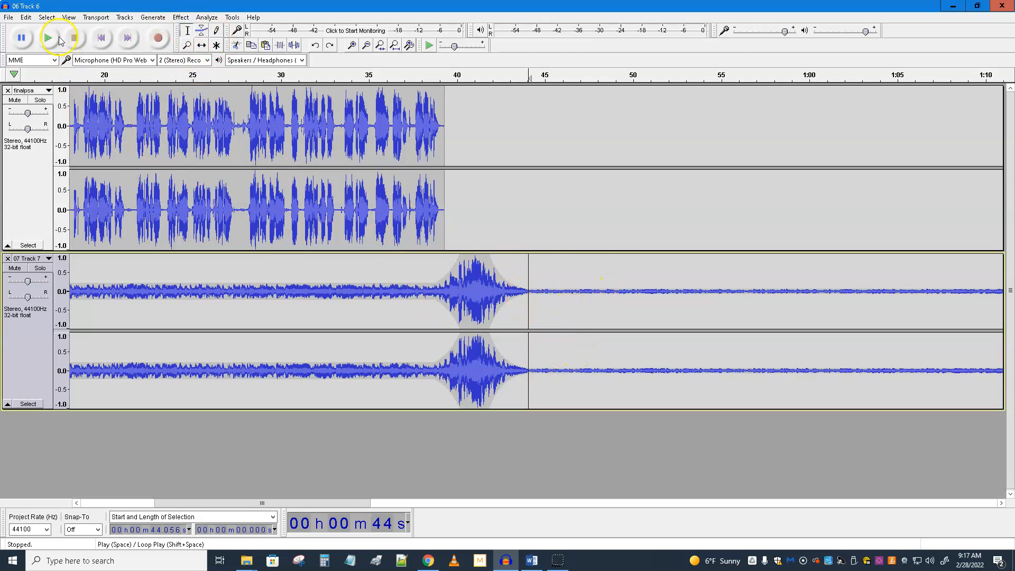
{"action": "left_click", "coordinate": [26, 18]}
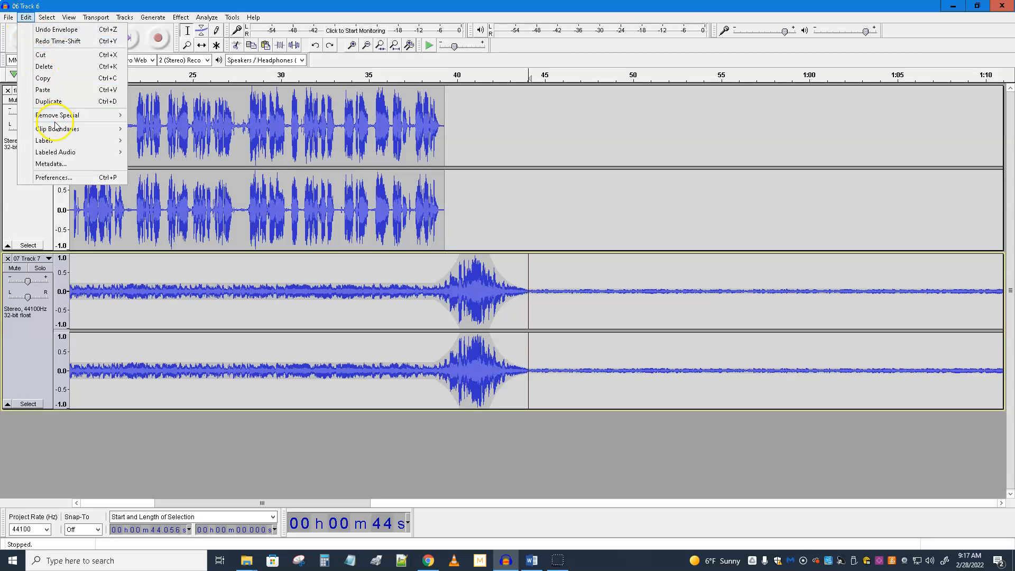
{"action": "mouse_move", "coordinate": [52, 120]}
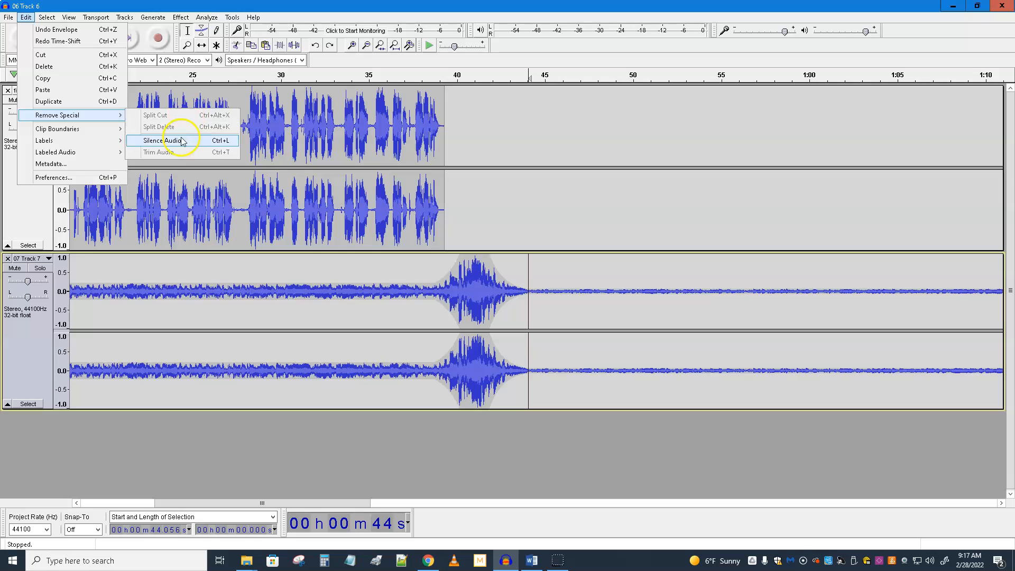
{"action": "mouse_move", "coordinate": [82, 134]}
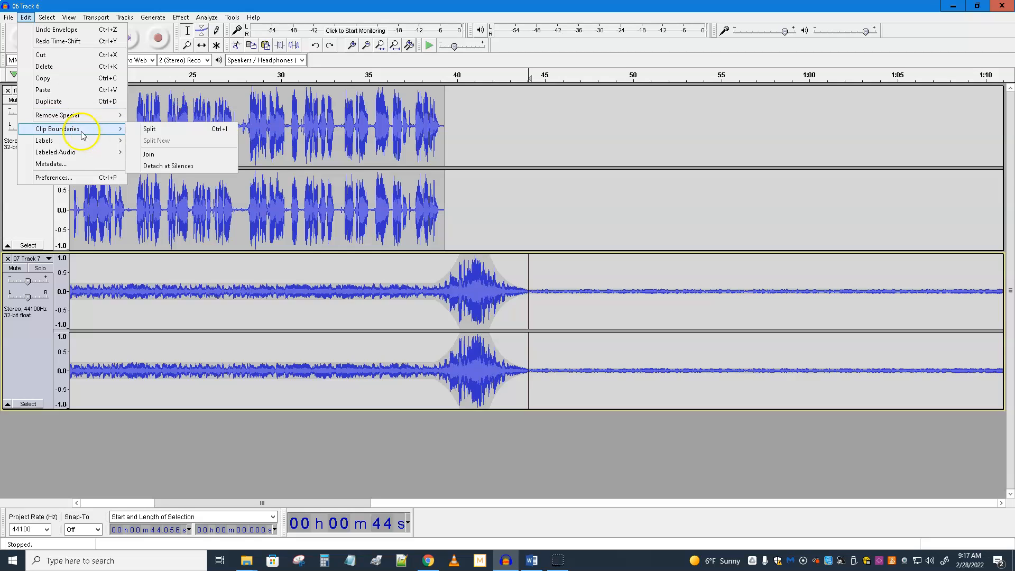
{"action": "left_click", "coordinate": [209, 128]}
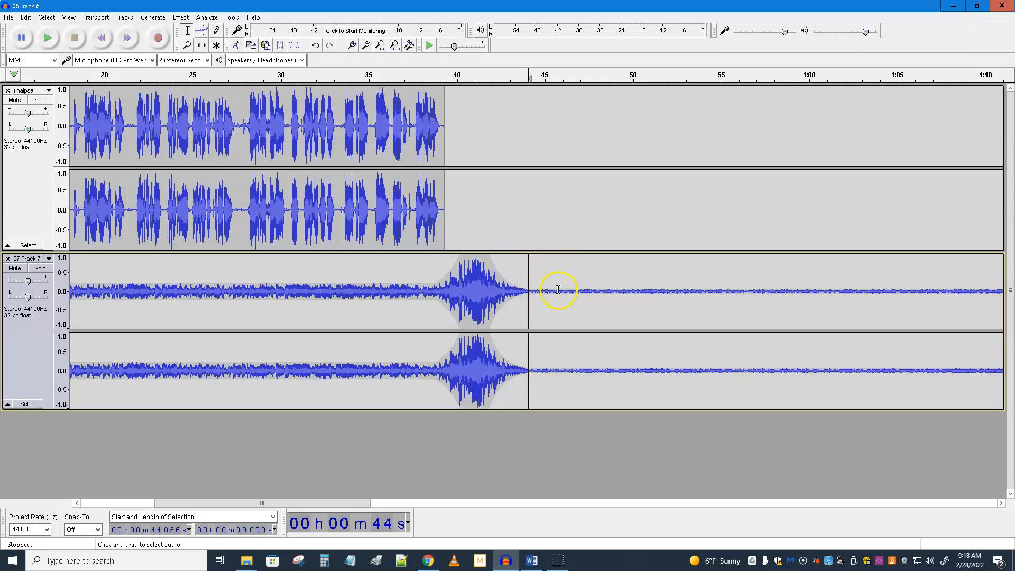
Time-shift the leftover music clip after the split to start at about 47.5 s, and delete that clip
{"action": "left_click", "coordinate": [201, 45]}
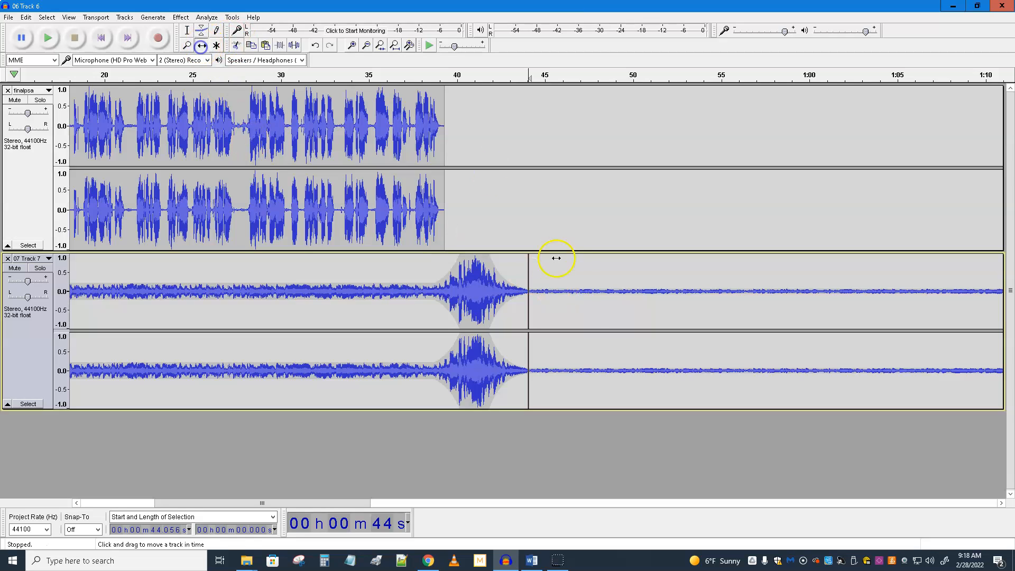
{"action": "left_click_drag", "start_coordinate": [592, 284], "coordinate": [654, 283]}
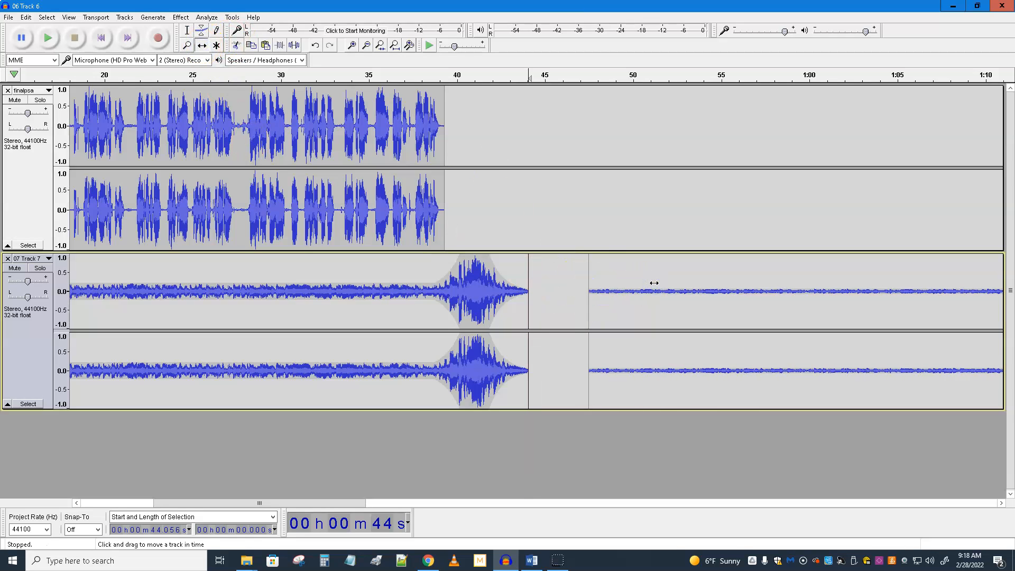
{"action": "left_click", "coordinate": [187, 30]}
{"action": "double_click", "coordinate": [705, 275]}
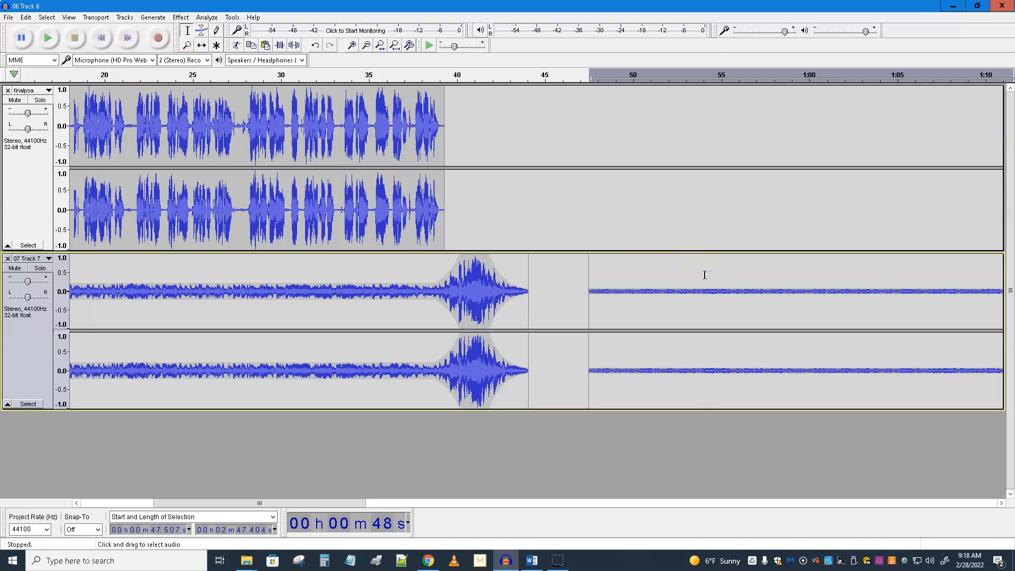
{"action": "key", "text": "Delete"}
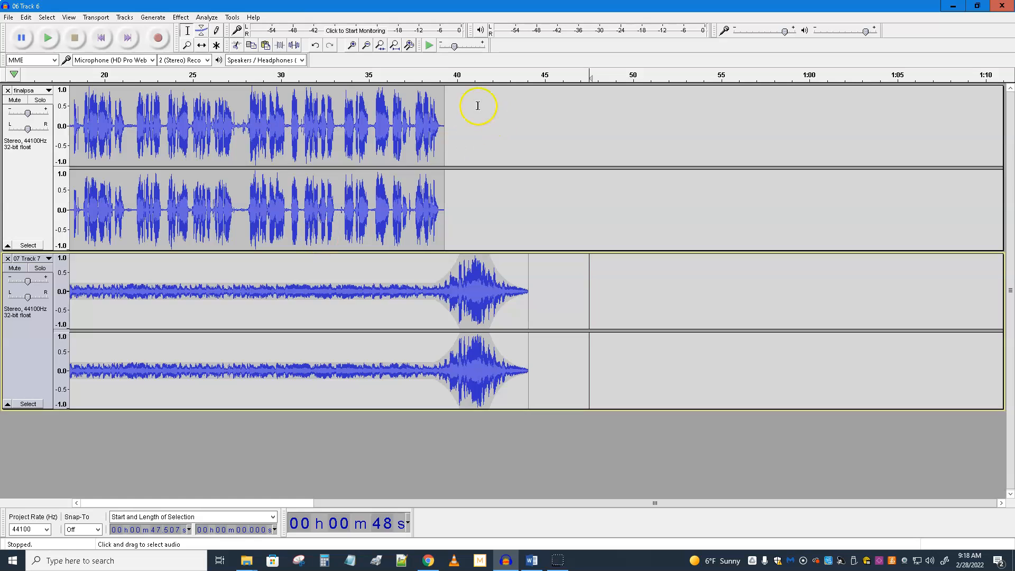
Fit the whole project's length in the view and activate the Selection tool
{"action": "left_click", "coordinate": [396, 47]}
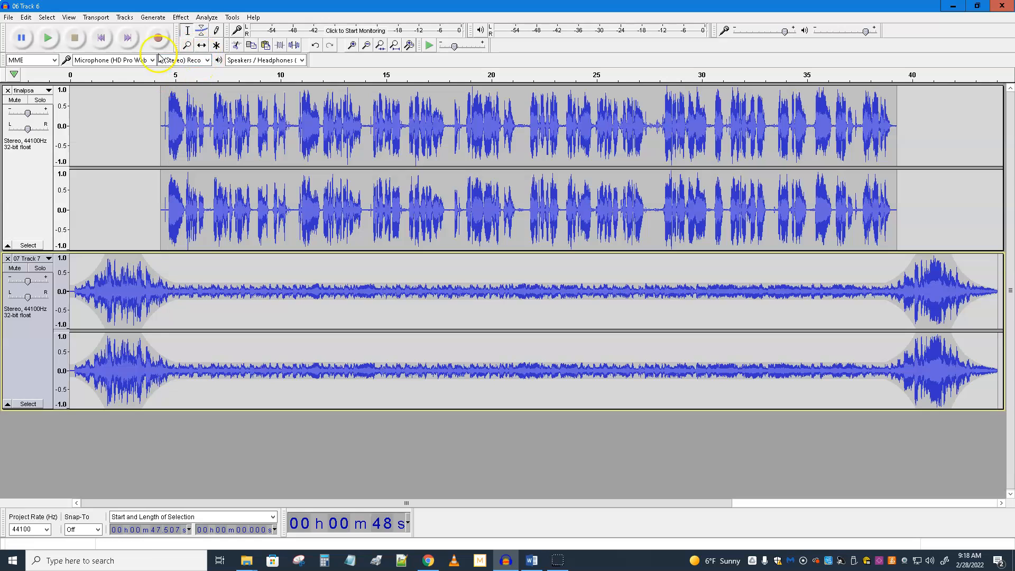
{"action": "left_click", "coordinate": [187, 30]}
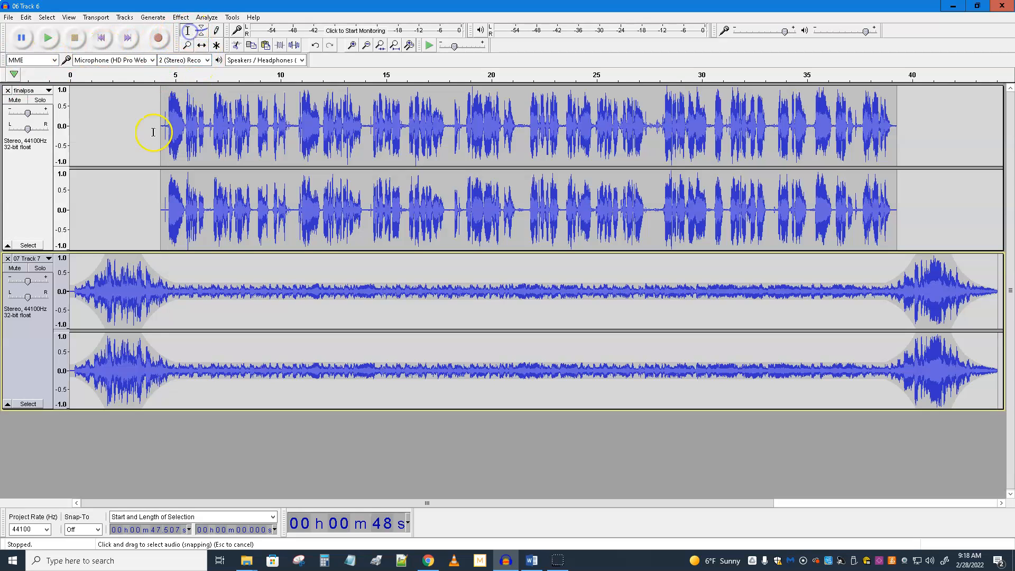